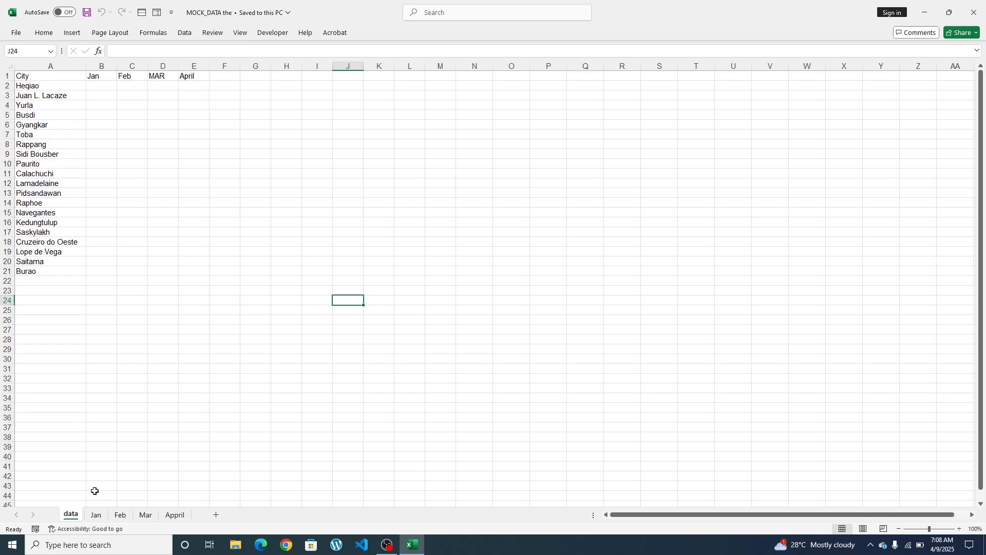
# Review the city figures on the Jan, Feb, Mar and Appril sheets and return to the data sheet.
pyautogui.click(99, 518)
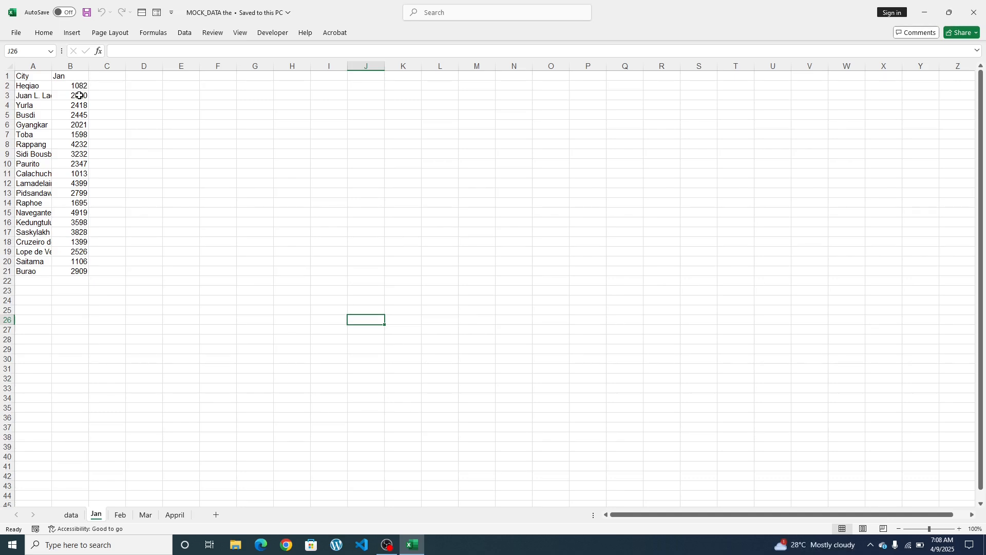
pyautogui.click(123, 514)
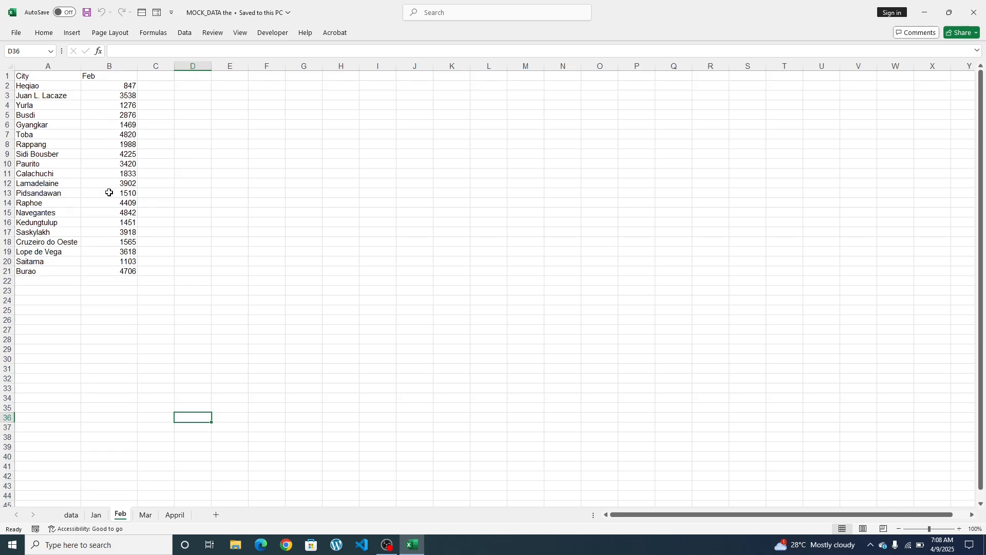
pyautogui.click(144, 515)
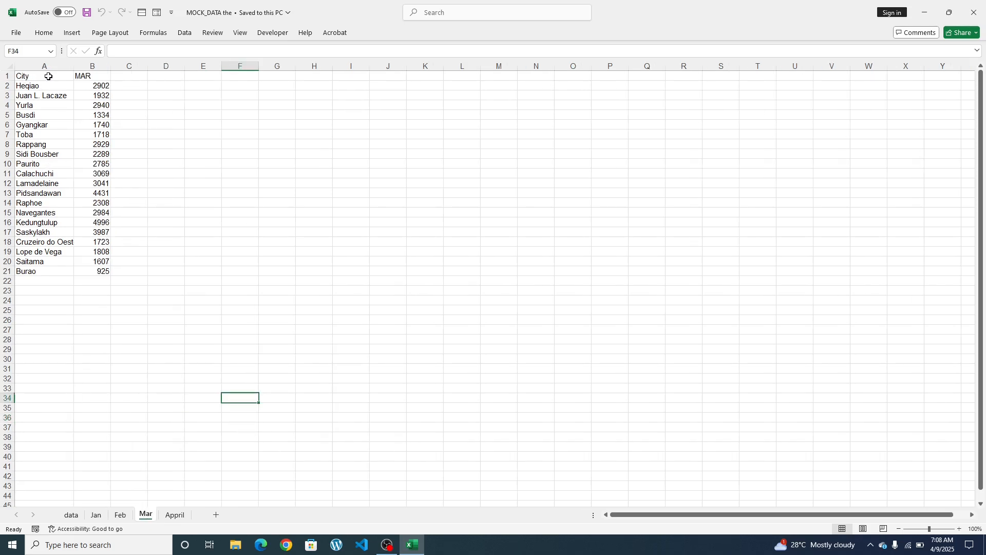
pyautogui.click(172, 515)
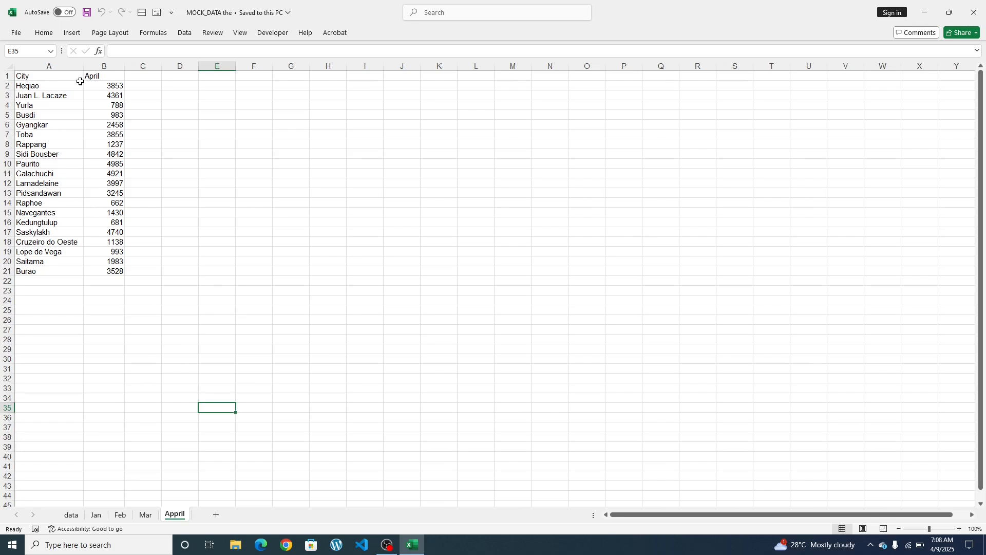
pyautogui.click(72, 518)
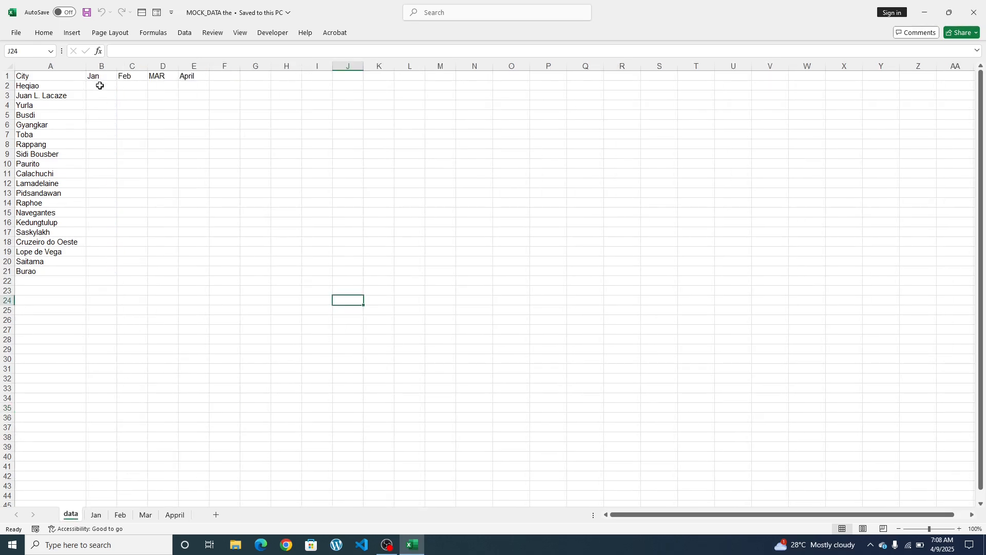
pyautogui.click(96, 515)
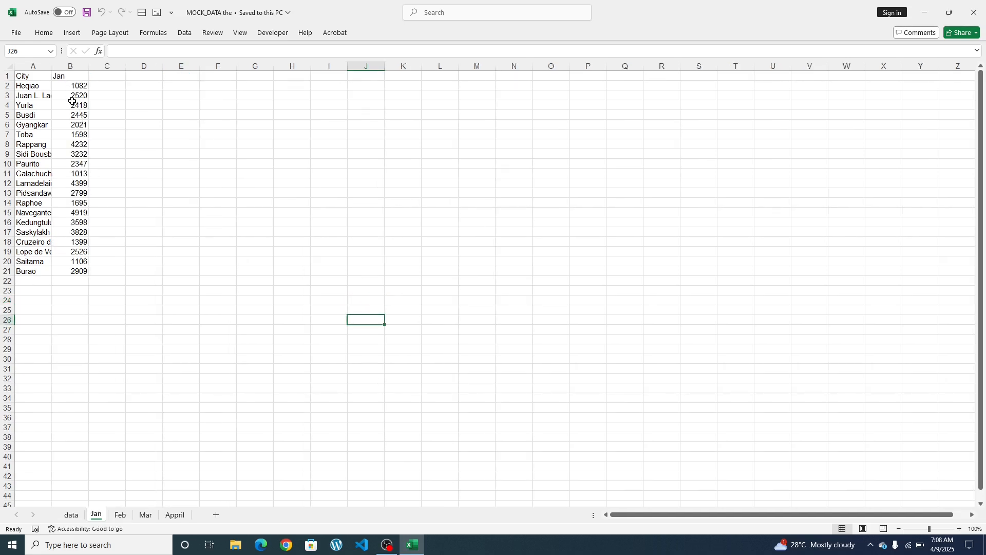
pyautogui.click(68, 516)
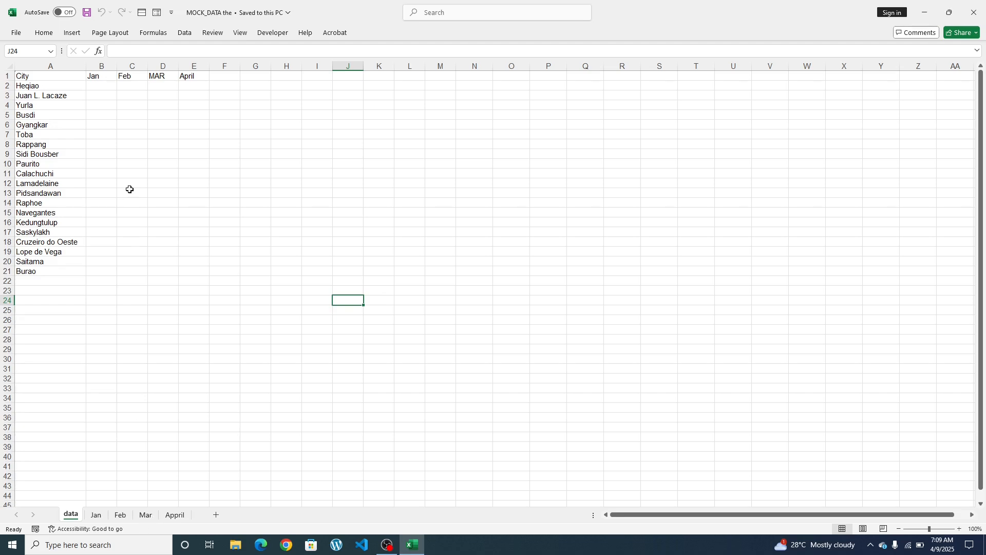
# Start a VLOOKUP formula in cell B2 of the data sheet with Jan!$A:$A as the lookup value.
pyautogui.click(96, 85)
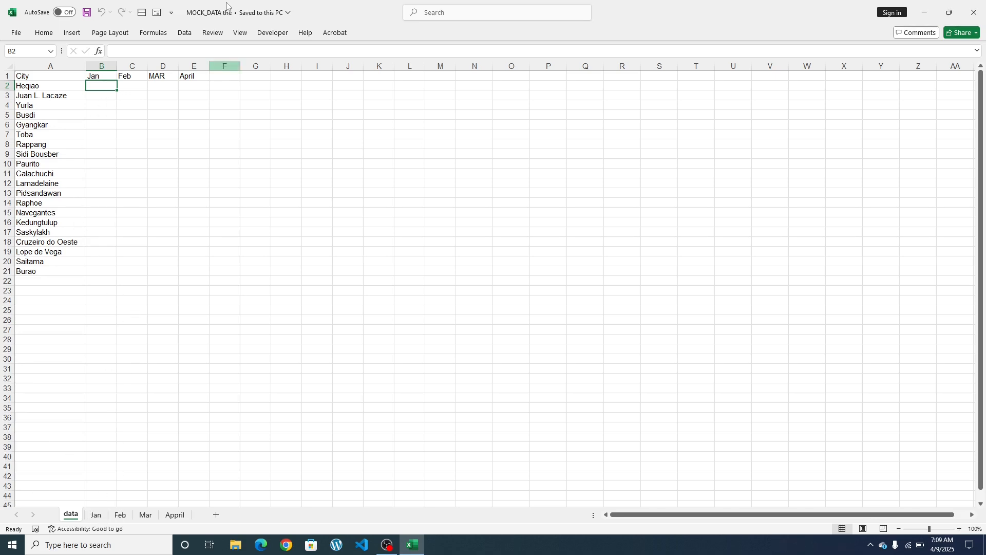
pyautogui.click(114, 51)
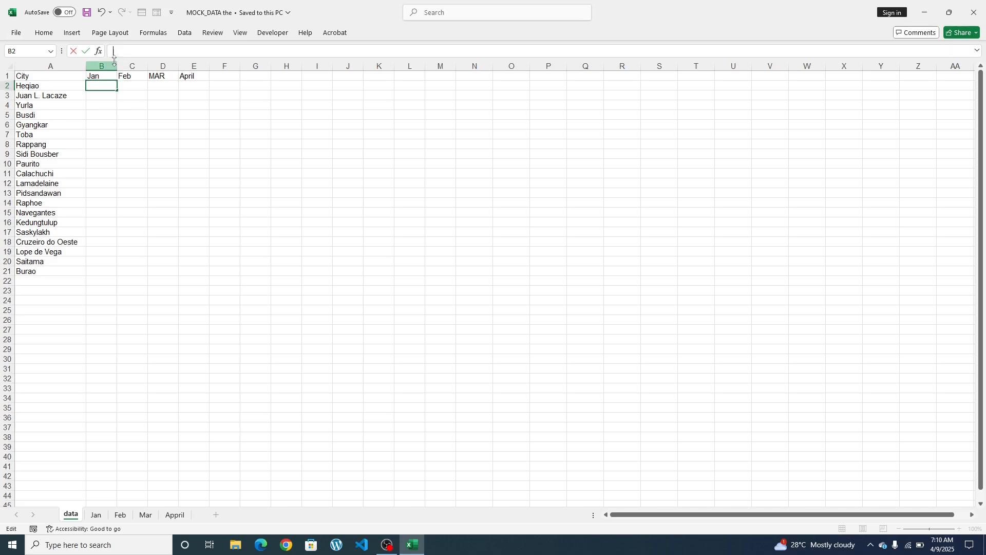
pyautogui.click(102, 86)
pyautogui.write('=v')
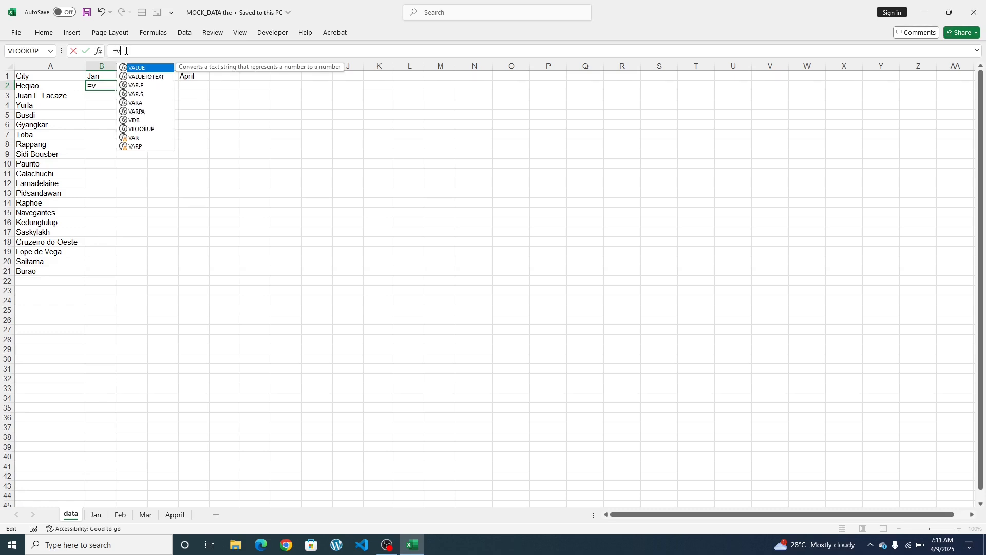
pyautogui.write('l')
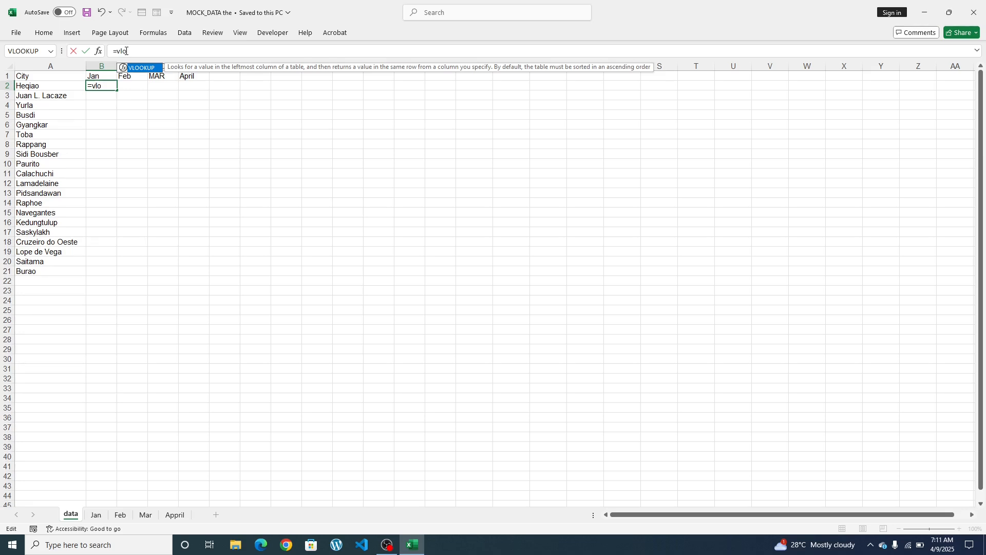
pyautogui.write('o')
pyautogui.press('Tab')
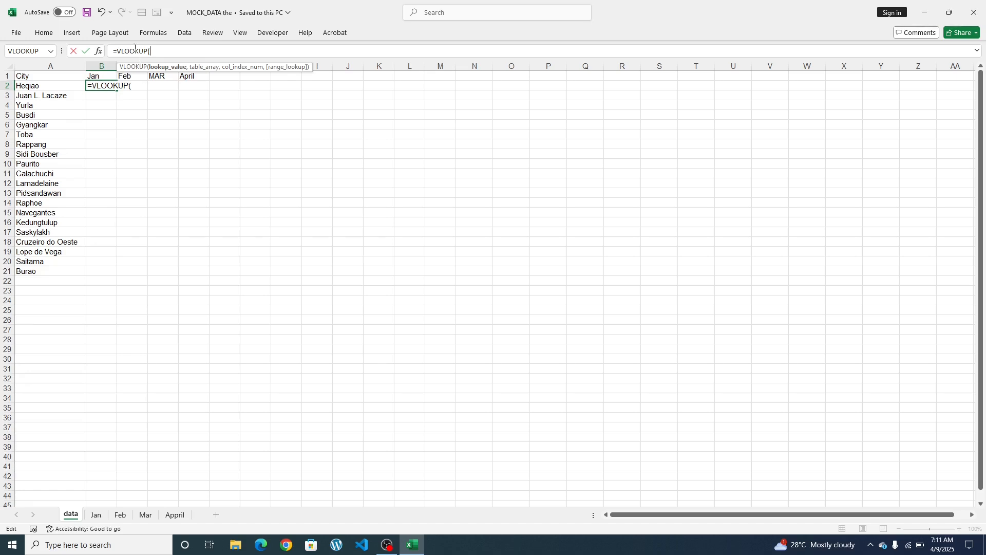
pyautogui.click(95, 516)
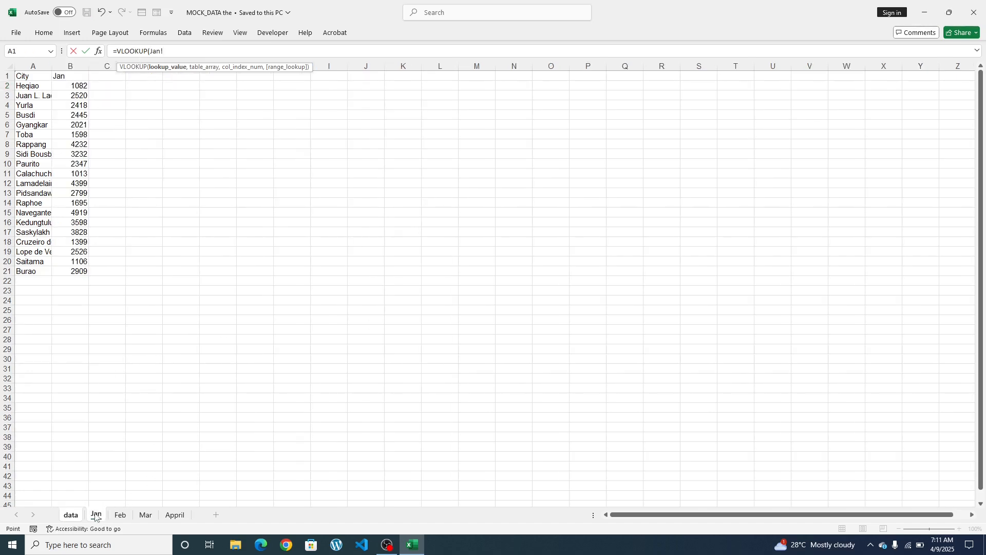
pyautogui.click(34, 63)
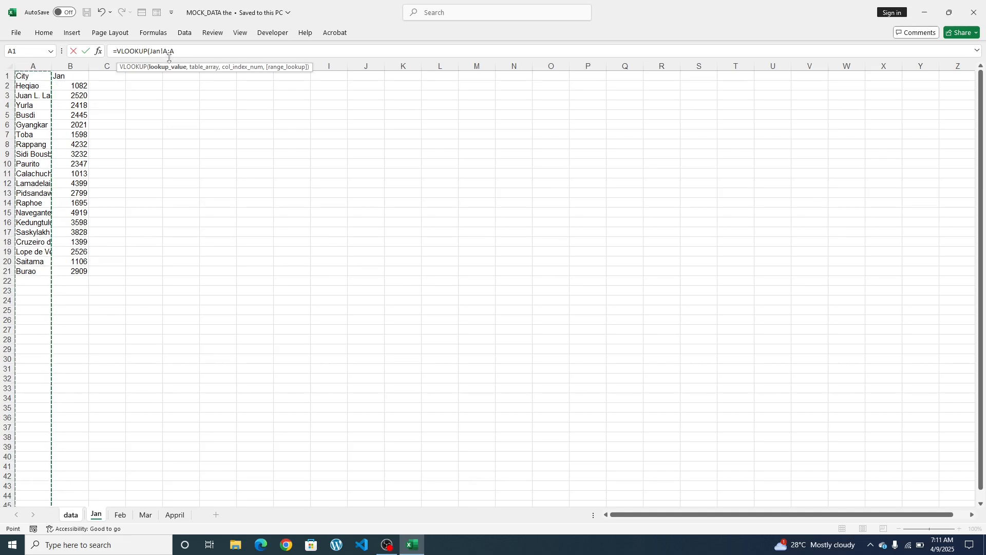
pyautogui.press('F4')
pyautogui.write(',')
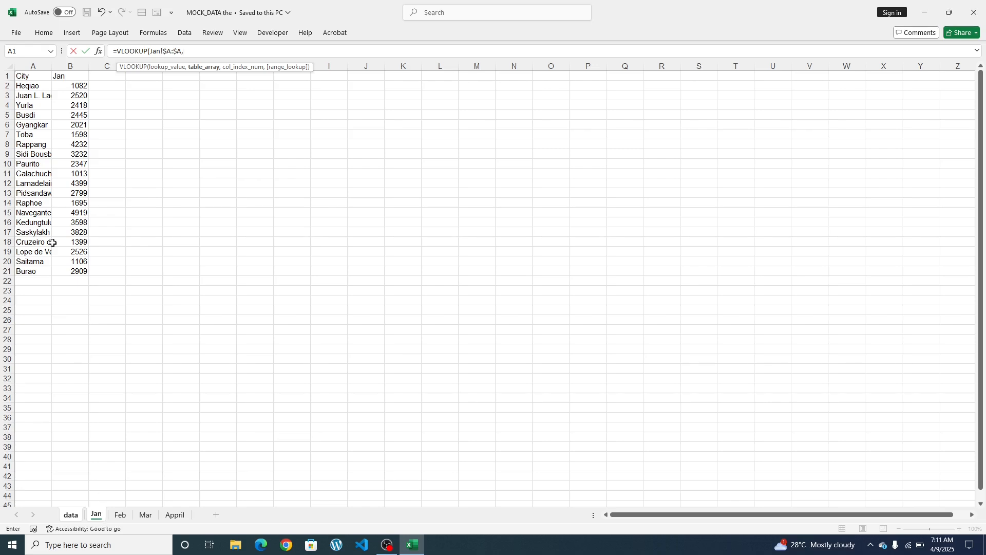
# Set the VLOOKUP table array to the absolute range Jan!$A$2:$B$21 and the column index to 2.
pyautogui.moveTo(22, 86); pyautogui.dragTo(81, 90)
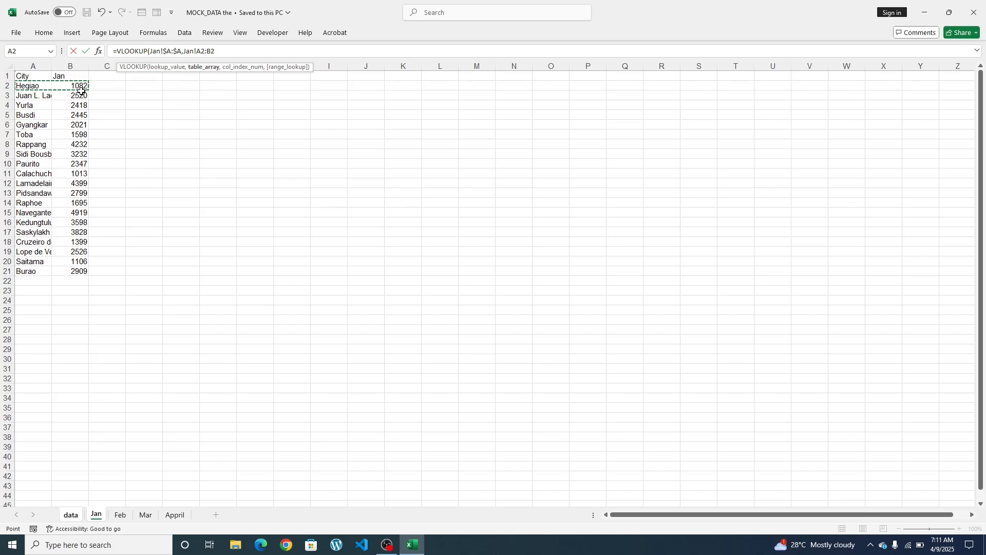
pyautogui.hotkey('ctrl', 'shift', 'Down')
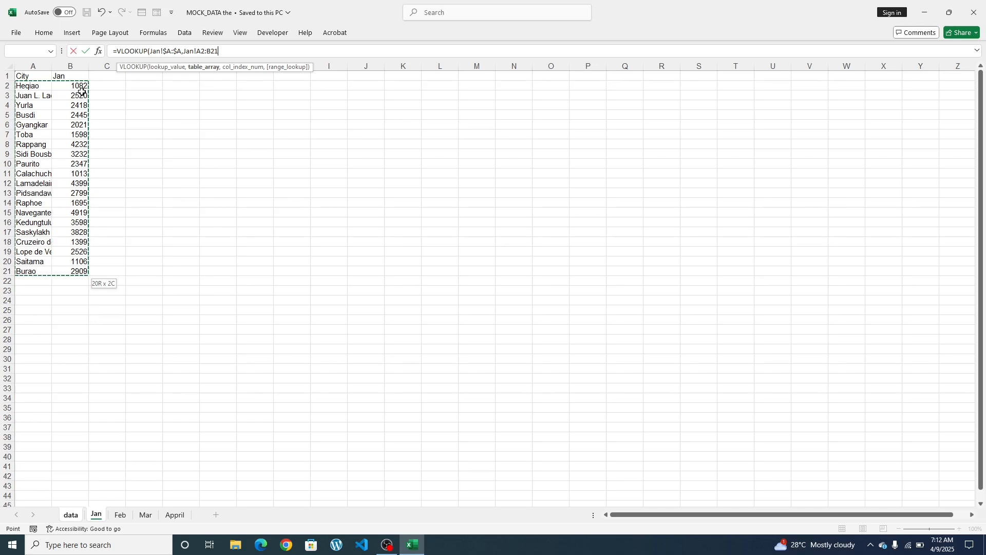
pyautogui.press('F4')
pyautogui.write(',2')
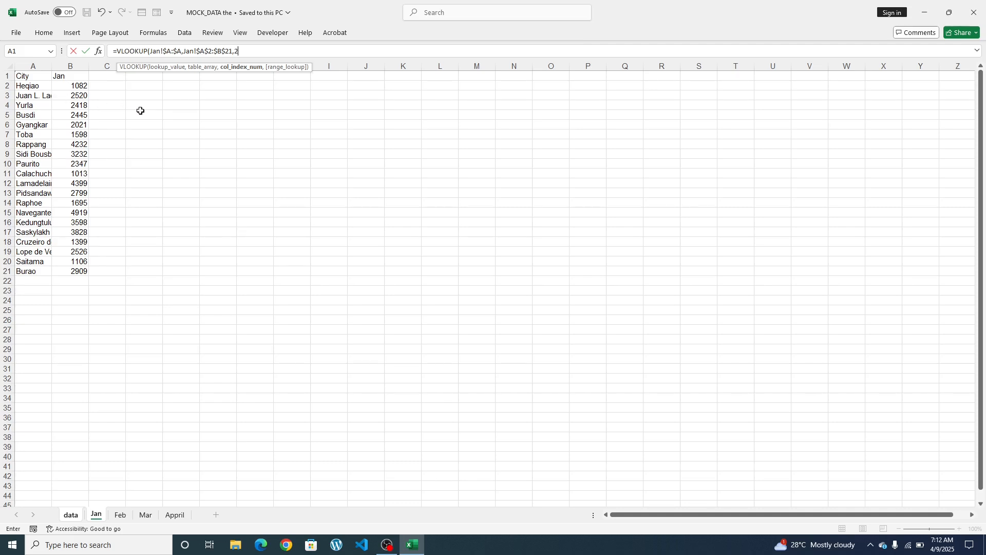
pyautogui.write(',')
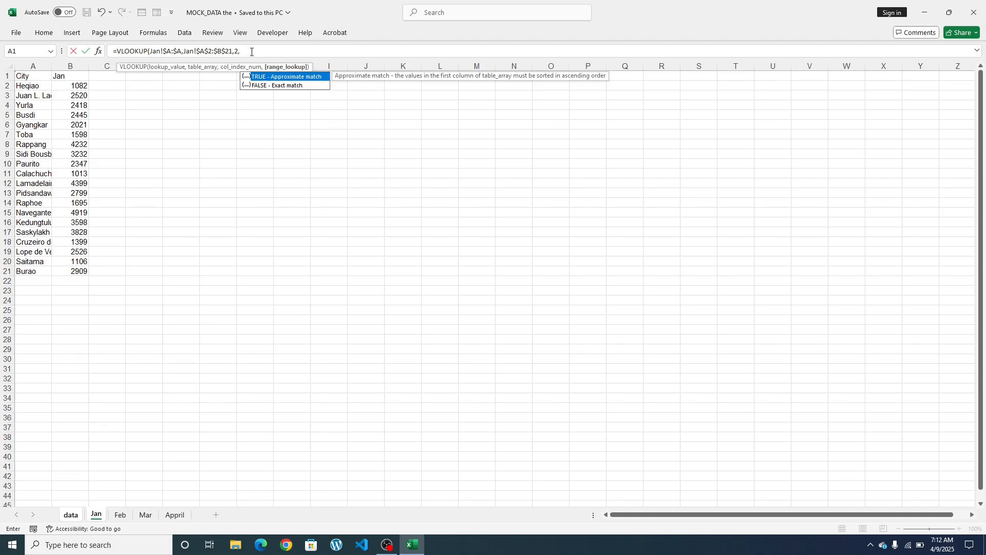
pyautogui.write('0)')
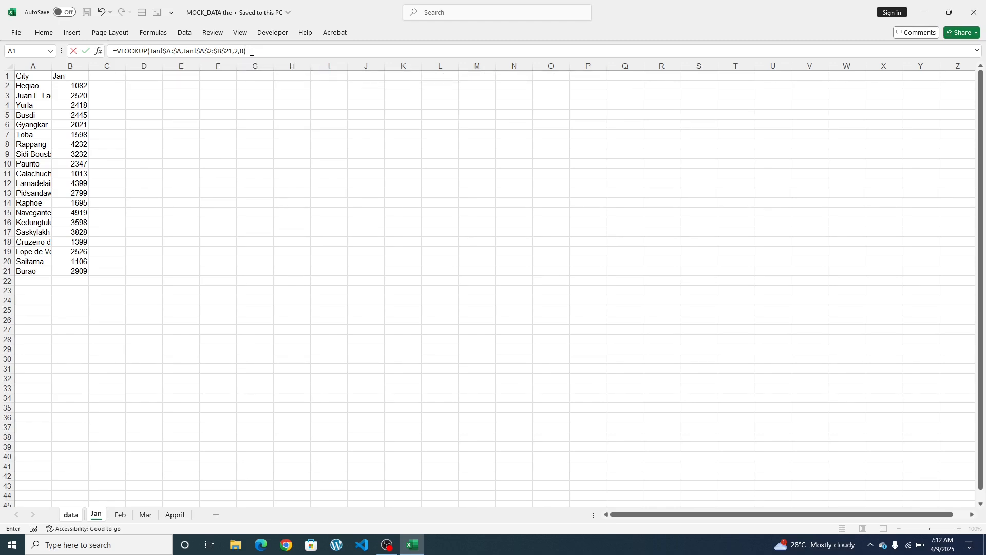
pyautogui.press('Return')
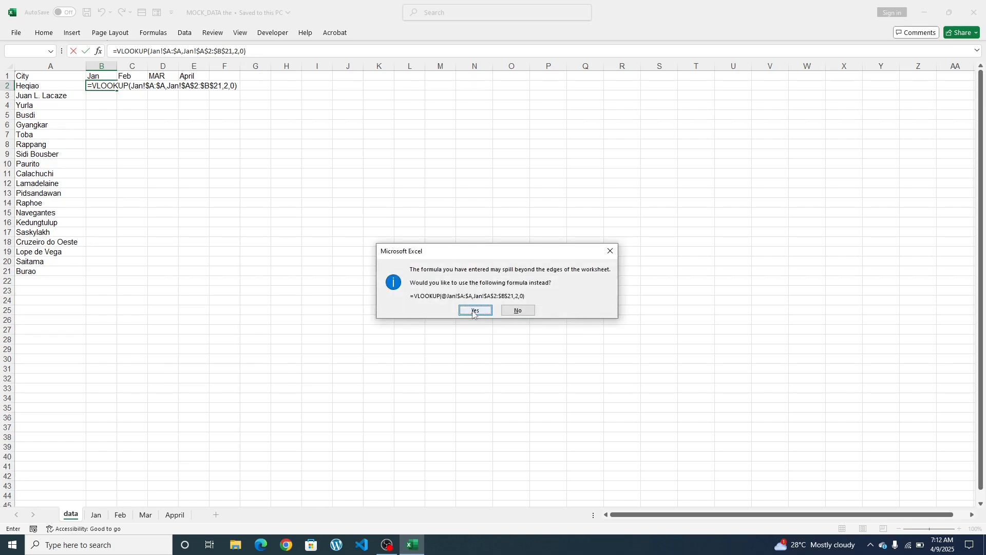
pyautogui.click(473, 310)
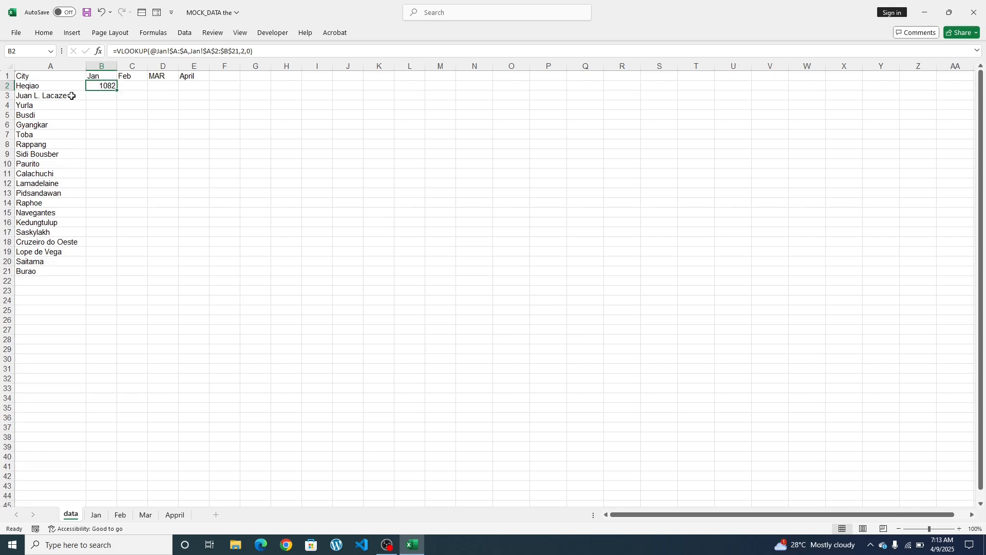
pyautogui.doubleClick(116, 89)
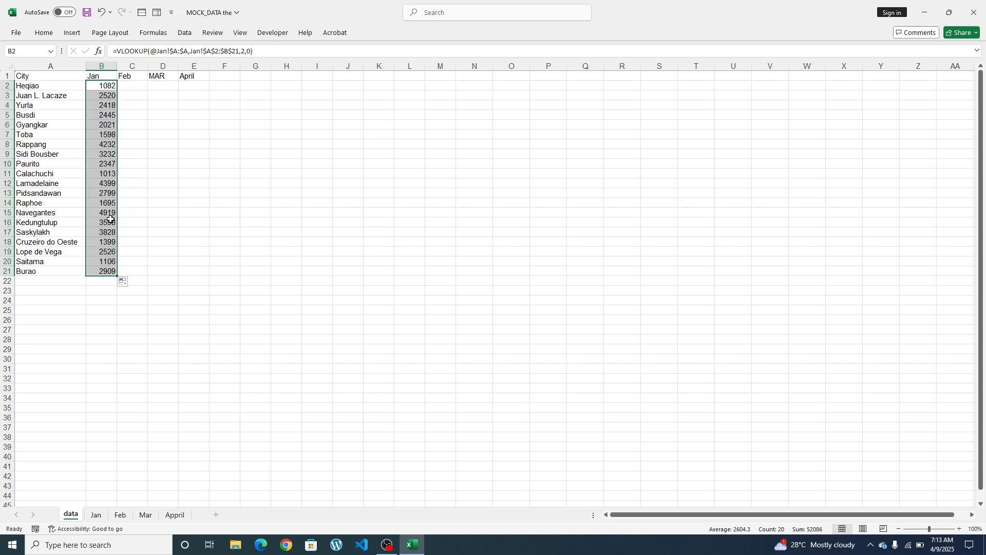
pyautogui.click(167, 222)
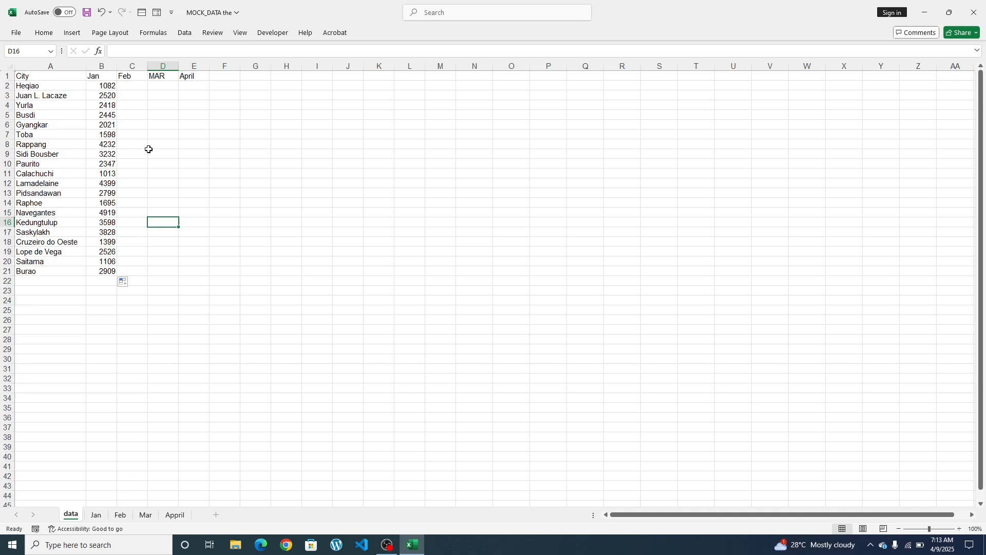
# Start a VLOOKUP formula in cell C2 of the data sheet with Feb!$A:$A as the lookup value.
pyautogui.click(135, 89)
pyautogui.click(137, 53)
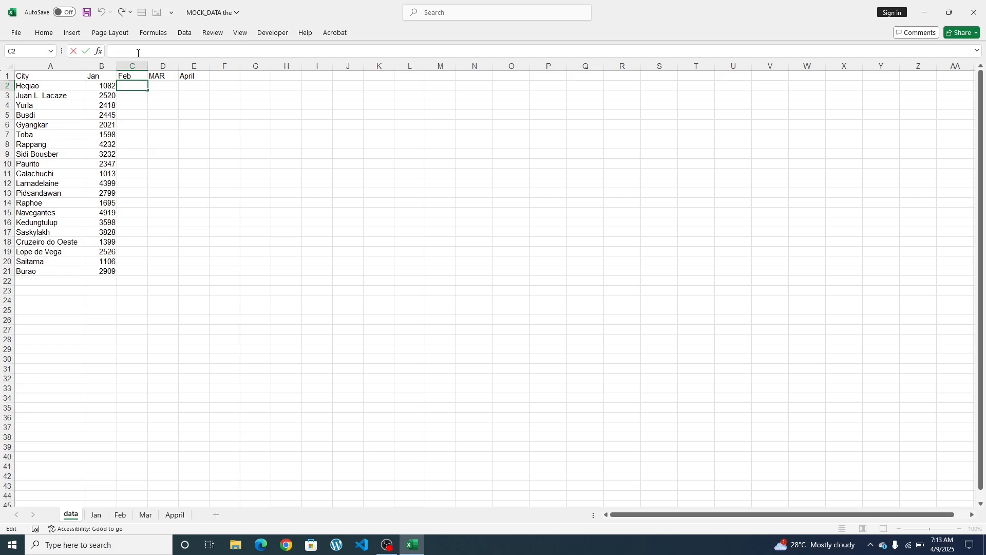
pyautogui.write('=v')
pyautogui.press('Escape')
pyautogui.write('l')
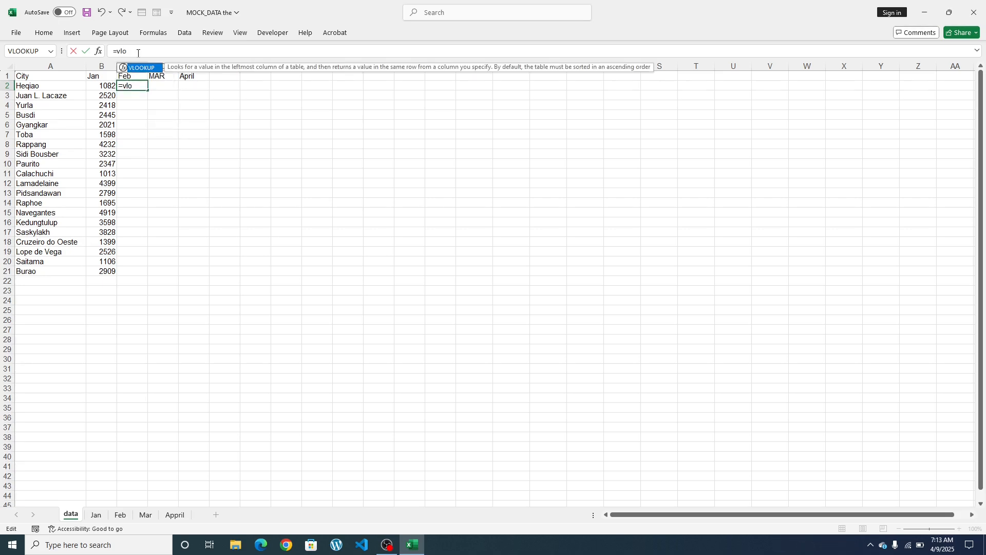
pyautogui.write('o')
pyautogui.press('Tab')
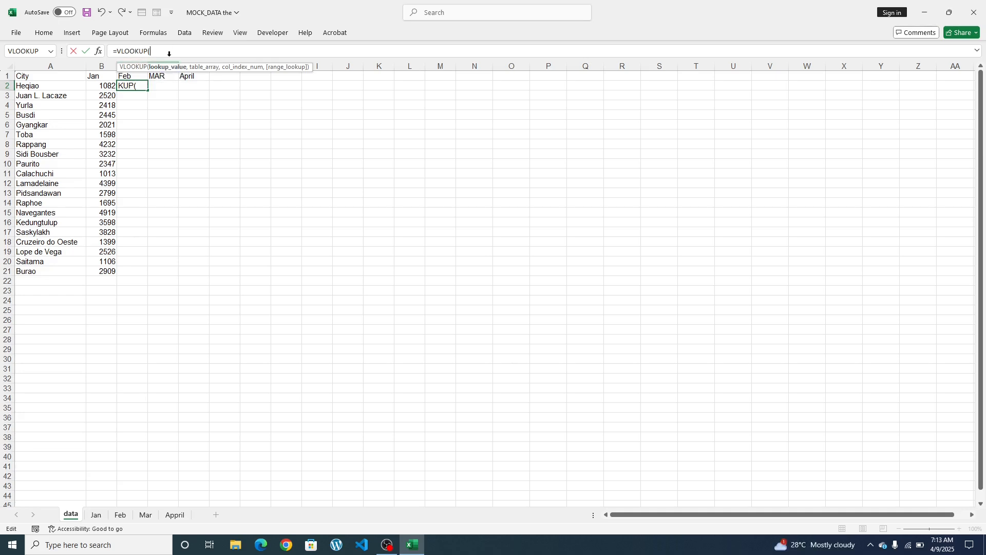
pyautogui.click(120, 514)
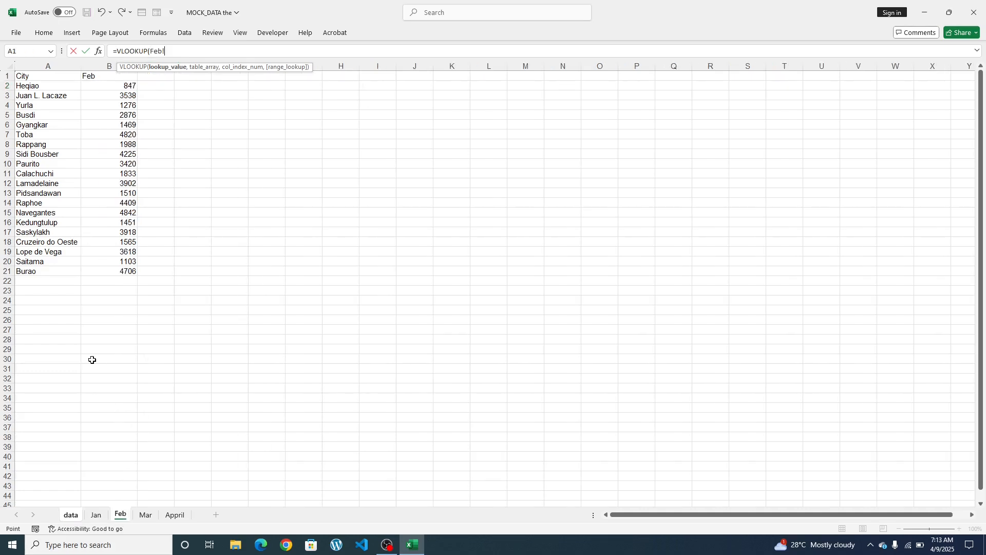
pyautogui.click(42, 75)
pyautogui.click(46, 65)
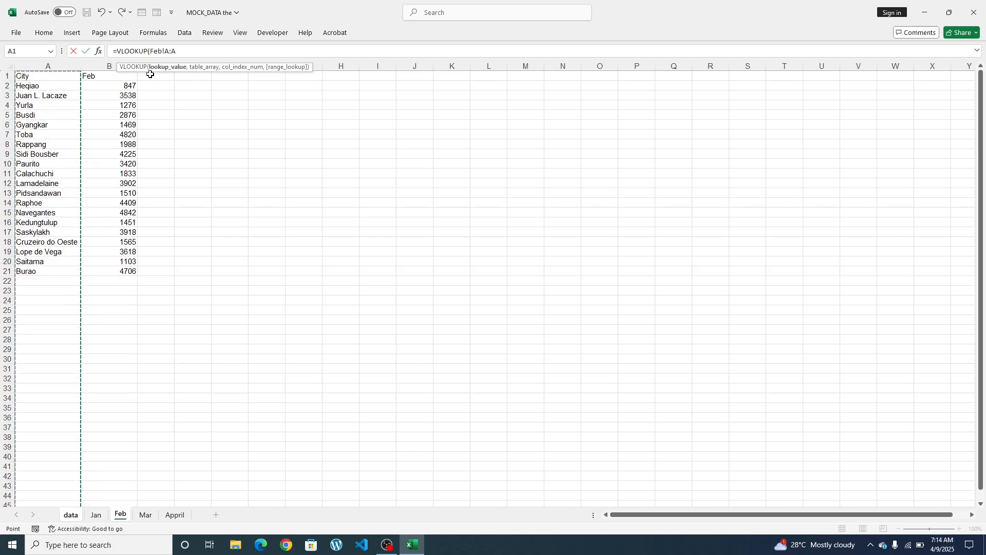
pyautogui.press('F4')
pyautogui.write(',')
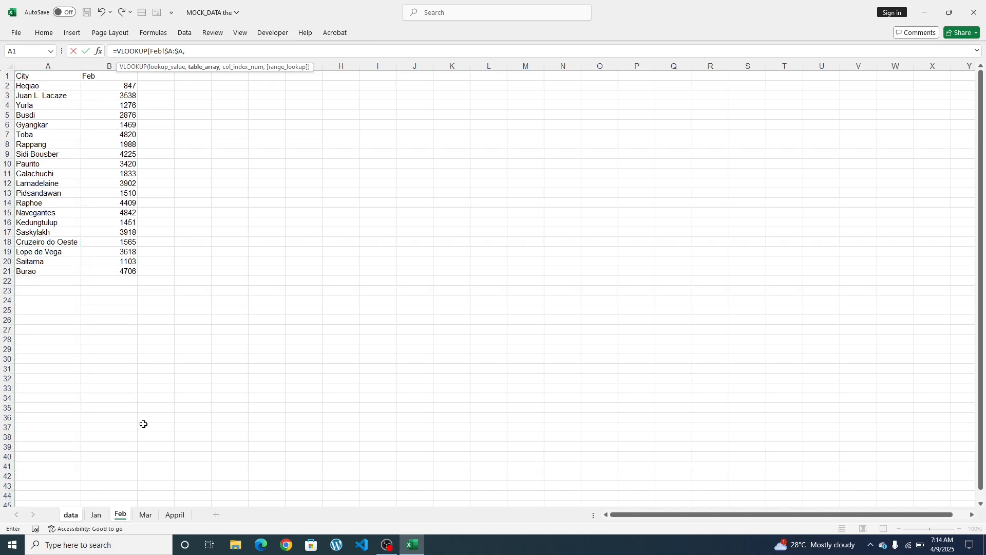
pyautogui.click(75, 515)
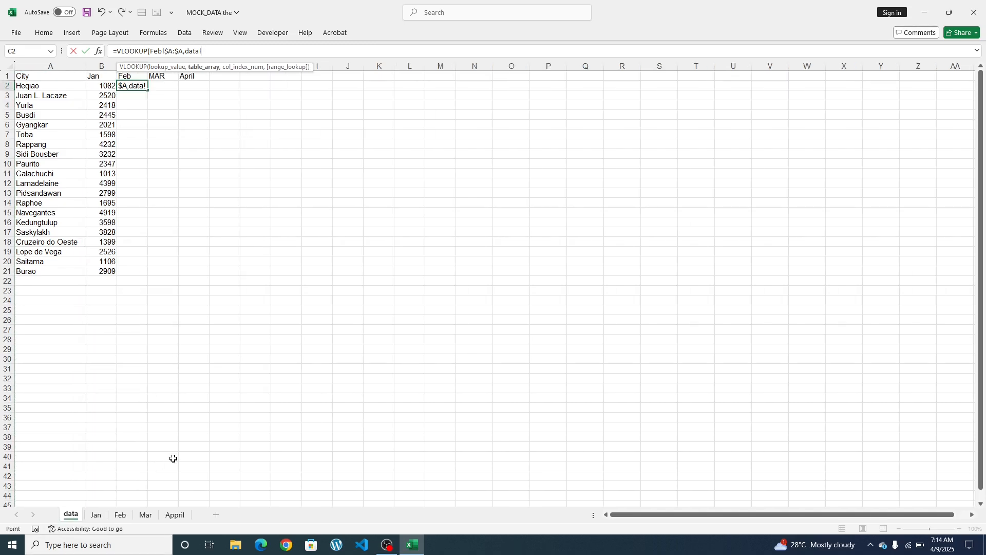
pyautogui.press('BackSpace')
pyautogui.press('BackSpace')
pyautogui.press('BackSpace')
pyautogui.press('BackSpace')
pyautogui.press('BackSpace')
# Set the C2 formula's table array to the absolute range Feb!$A$2:$B$21 and the column index to 2.
pyautogui.click(120, 515)
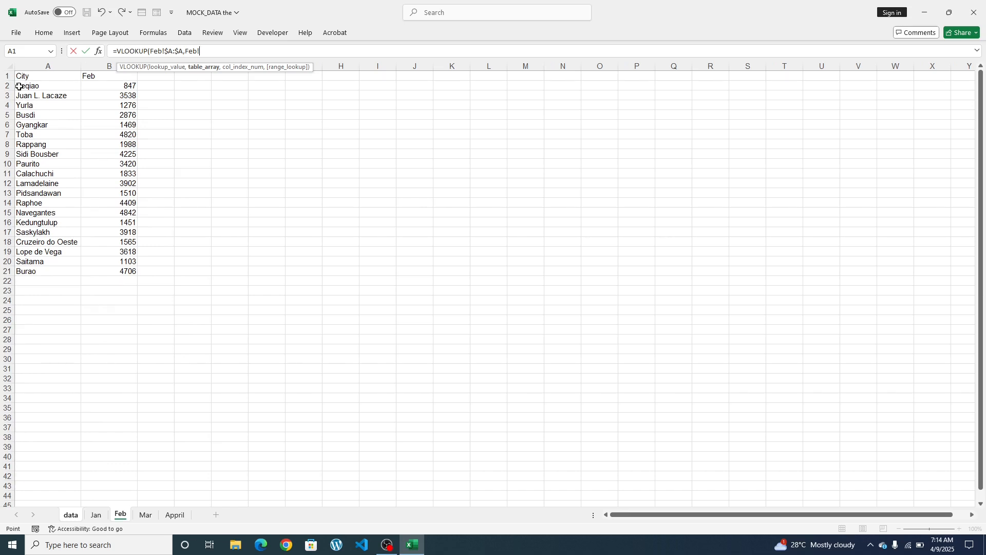
pyautogui.moveTo(19, 86); pyautogui.dragTo(133, 87)
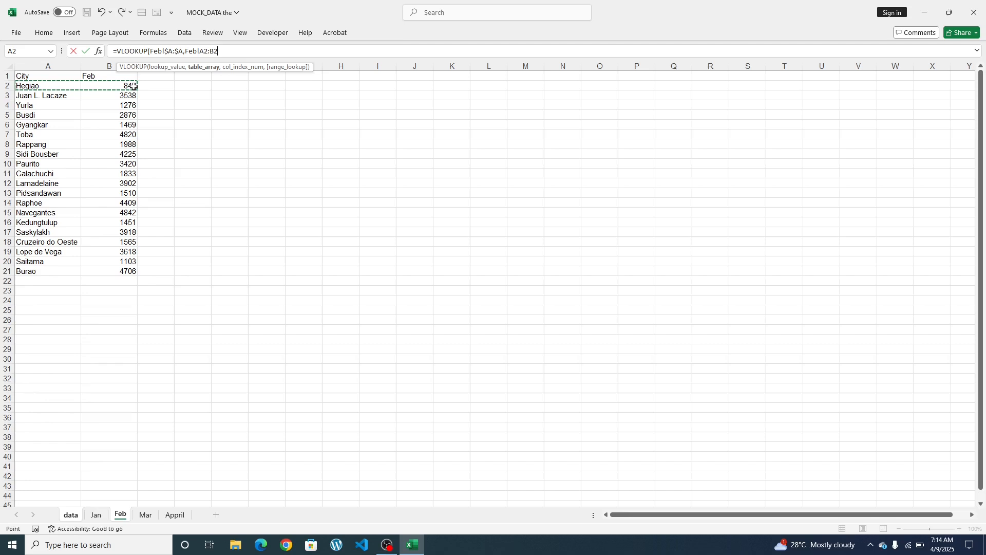
pyautogui.hotkey('ctrl', 'shift', 'Down')
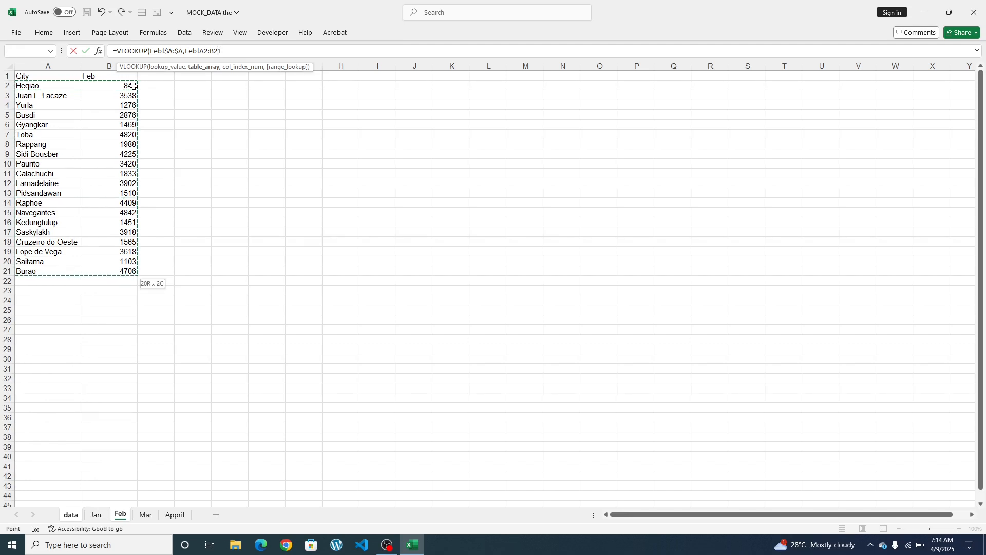
pyautogui.press('F4')
pyautogui.write(',2')
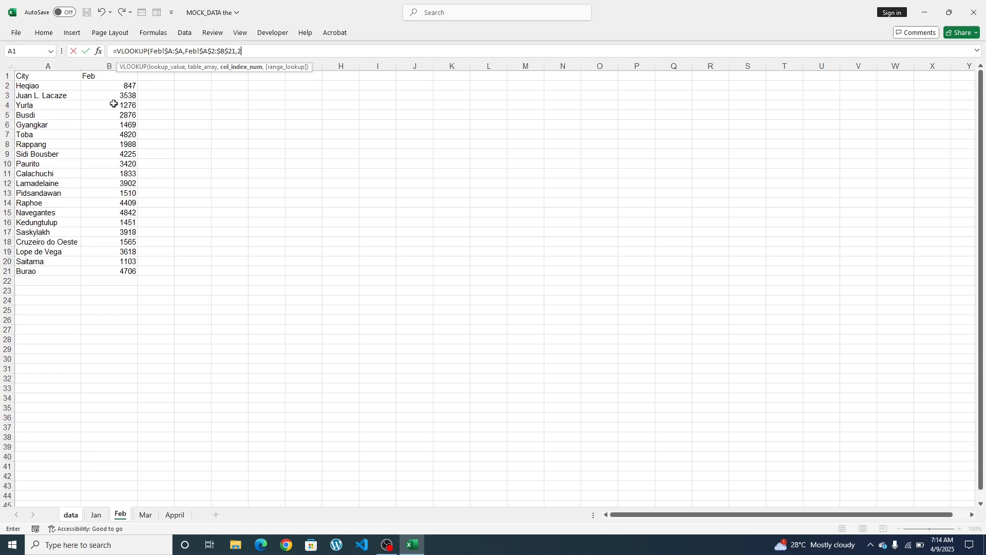
pyautogui.write(',')
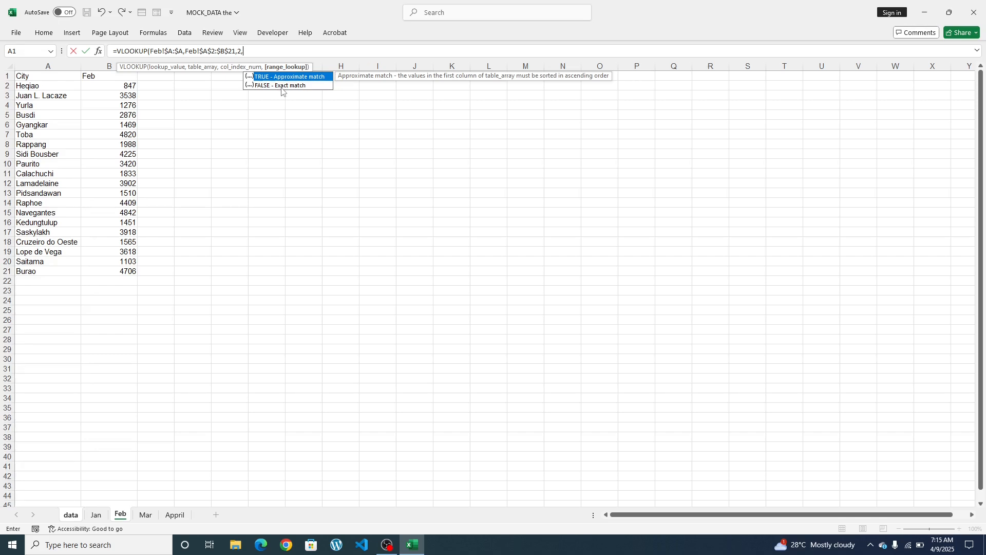
pyautogui.write('fas')
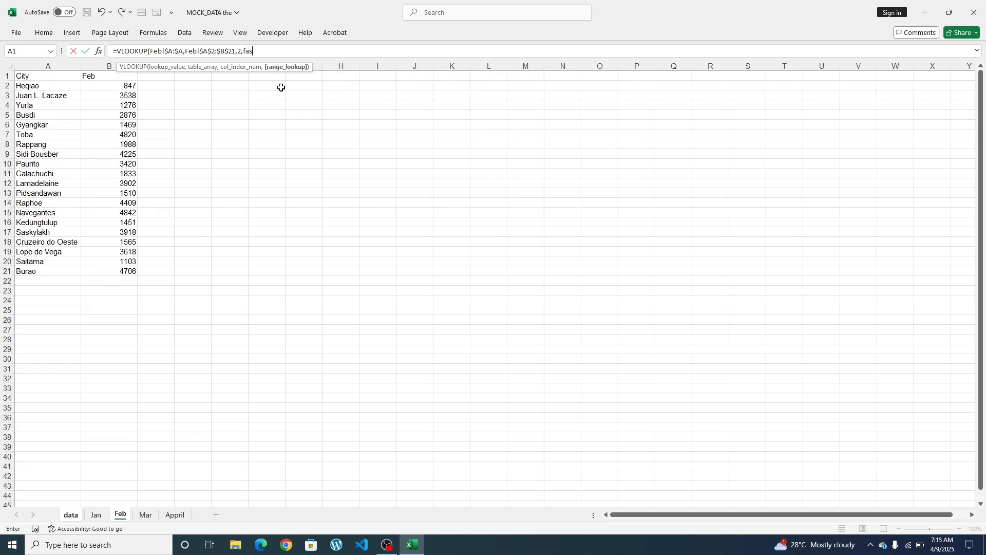
pyautogui.press('BackSpace')
pyautogui.write('lse')
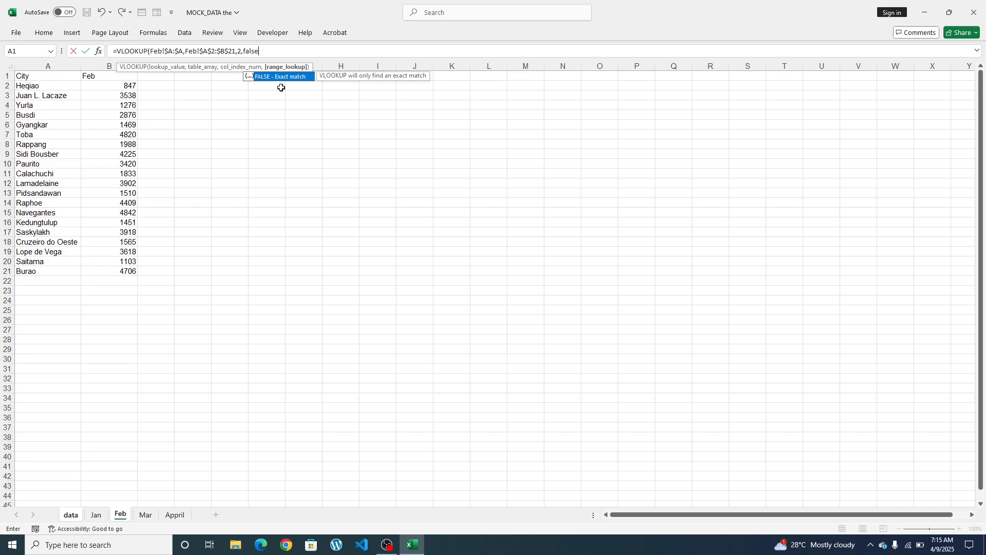
pyautogui.write(')')
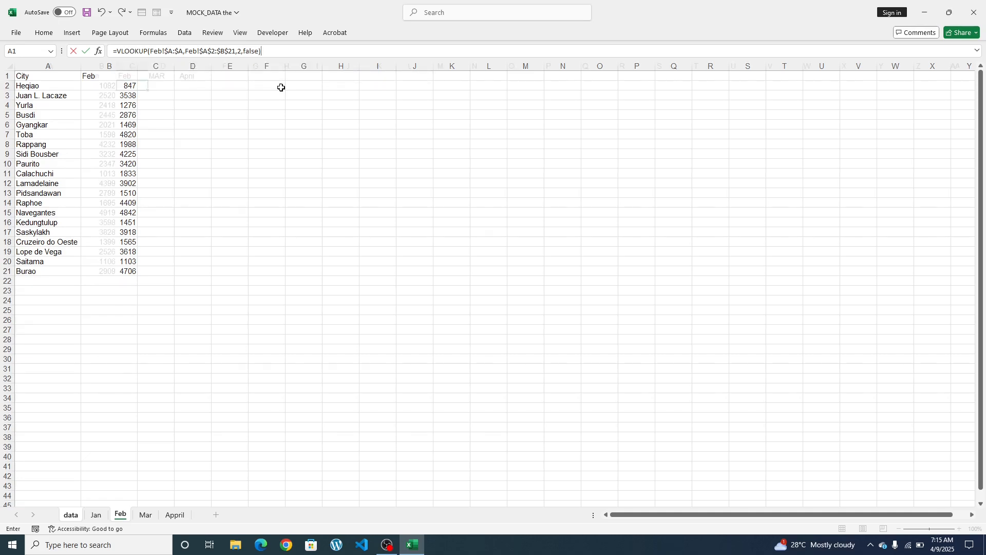
pyautogui.press('Return')
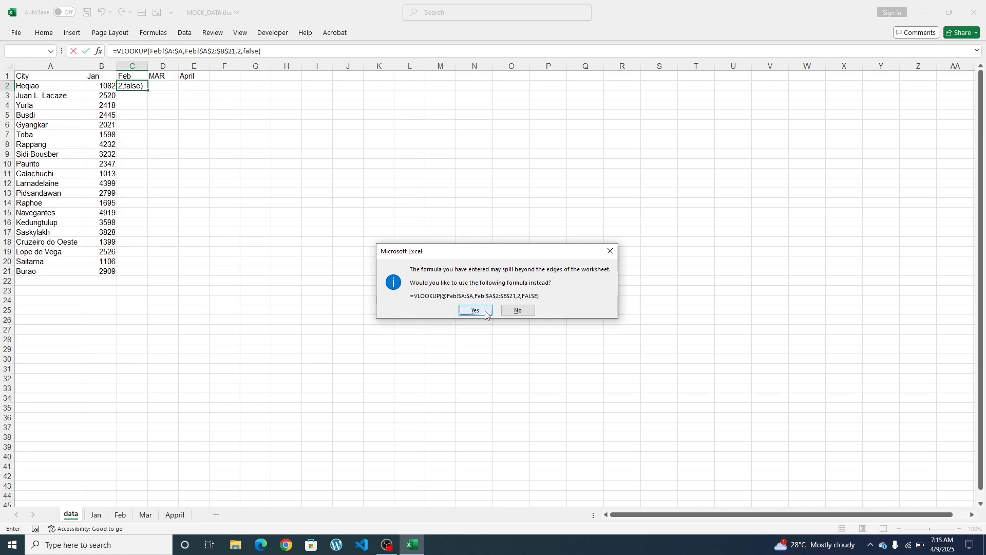
pyautogui.click(475, 310)
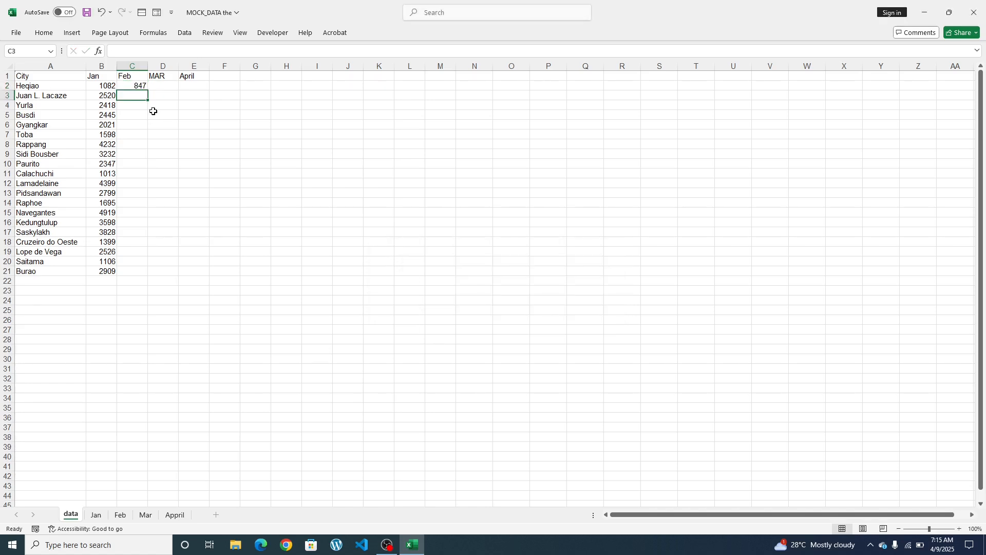
# Fill the C2 formula down the Feb column to C21 on the data sheet.
pyautogui.click(141, 84)
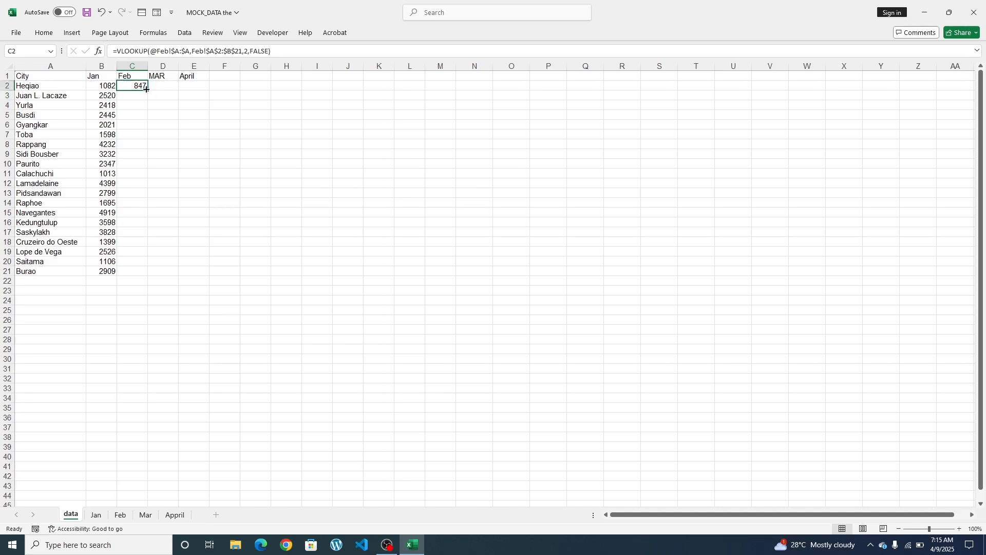
pyautogui.doubleClick(147, 89)
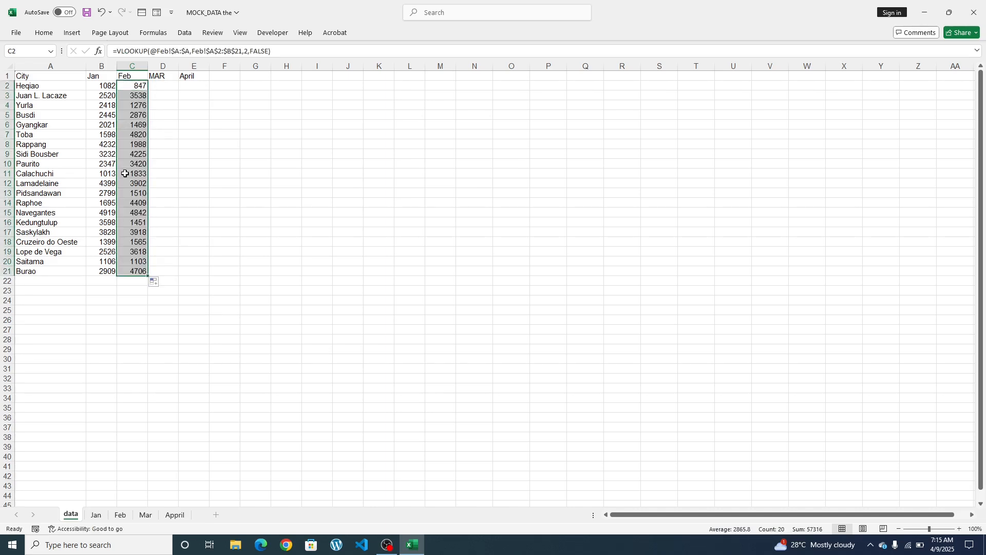
pyautogui.click(187, 183)
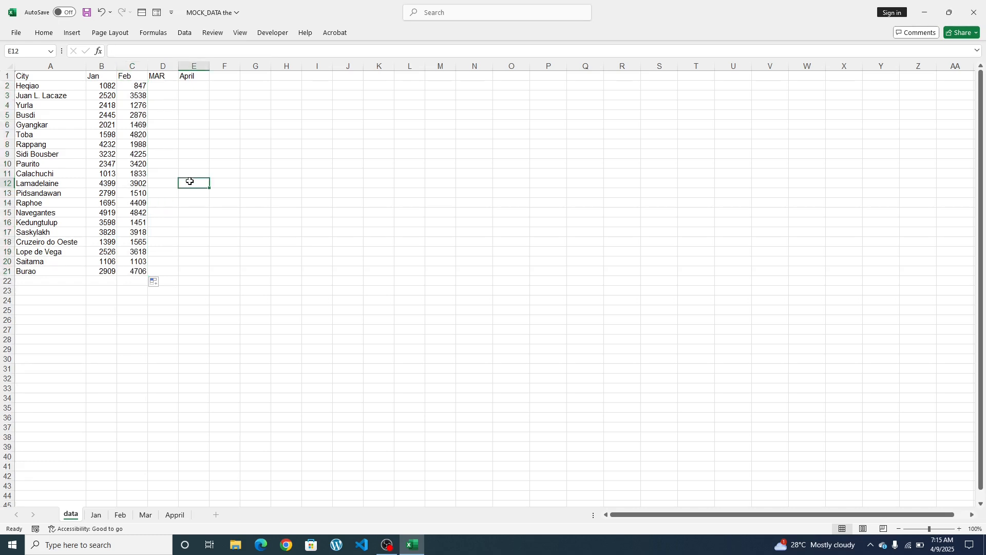